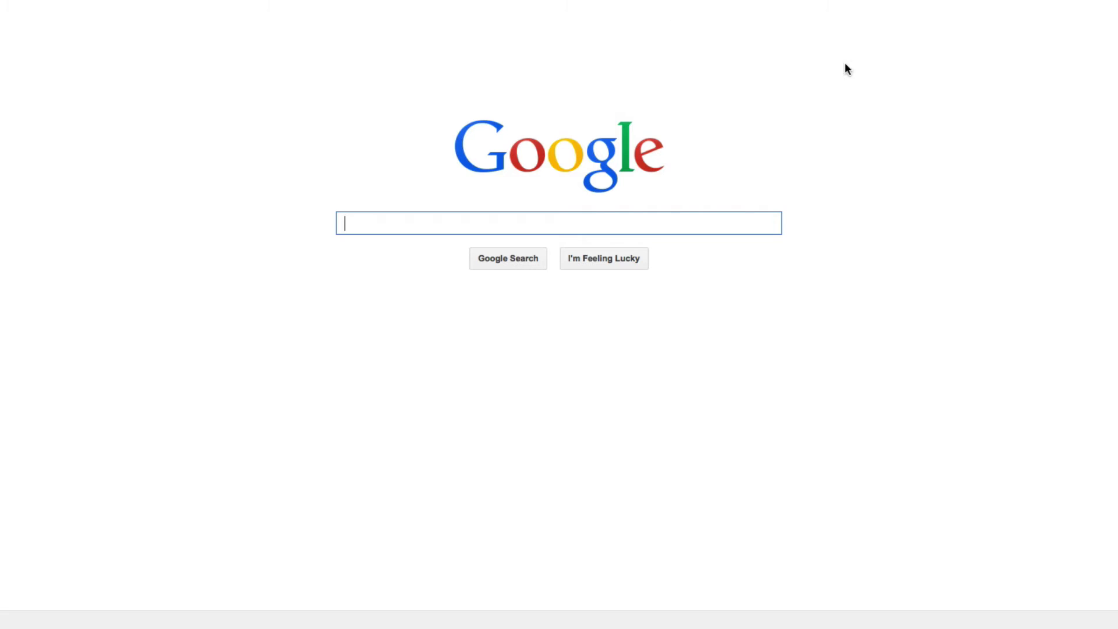
Step: Search Google for 'google keyword planner'
{"action": "left_click", "coordinate": [449, 222]}
{"action": "type", "text": "google k"}
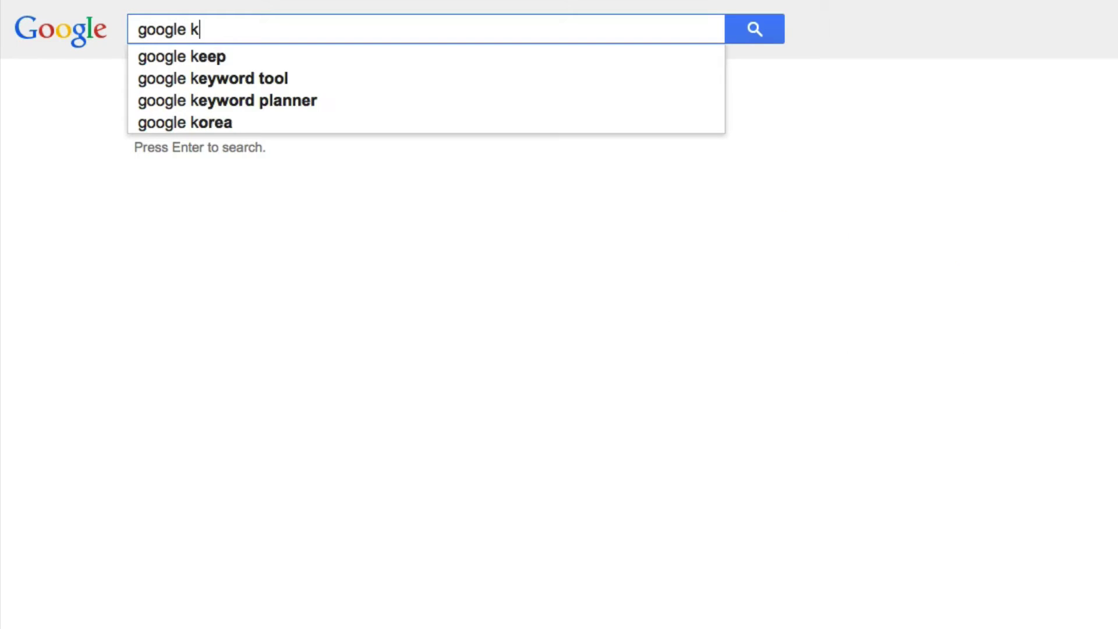
{"action": "type", "text": "eyword planner"}
{"action": "key", "text": "Return"}
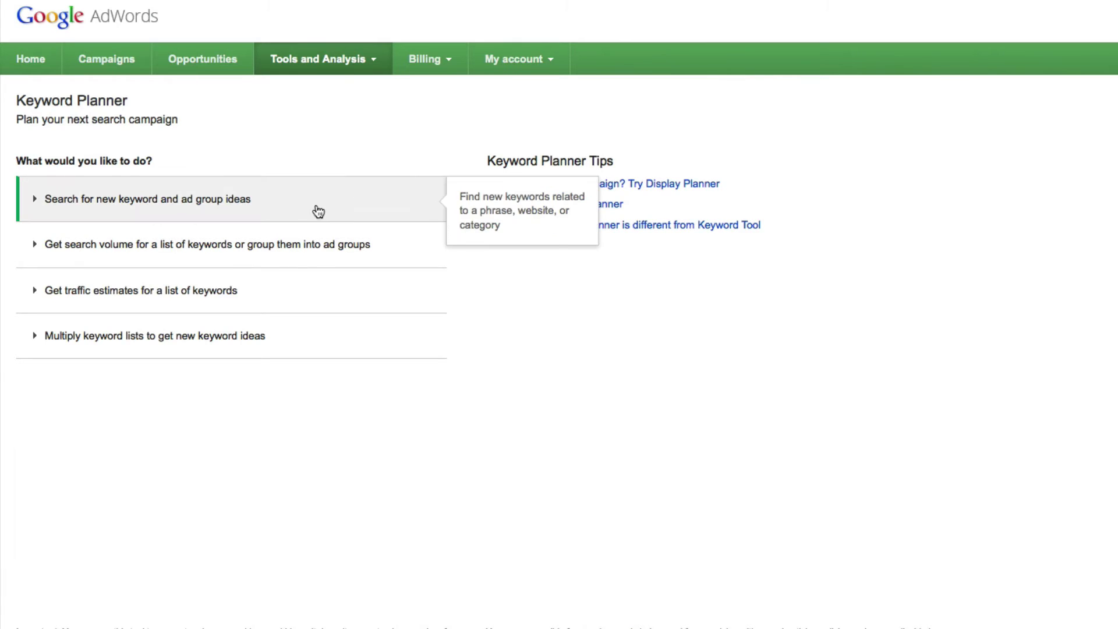
Step: Begin a new keyword ideas search with 'insanity workout' as the product or service
{"action": "left_click", "coordinate": [149, 205]}
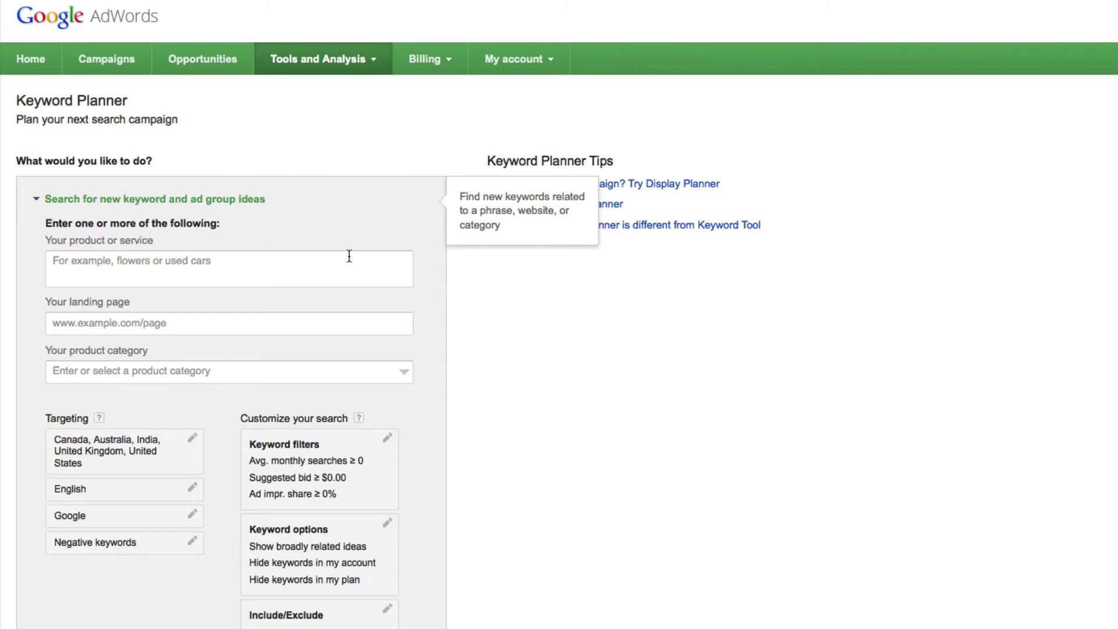
{"action": "left_click", "coordinate": [310, 276]}
{"action": "scroll", "coordinate": [309, 274], "scroll_direction": "down", "scroll_amount": 5}
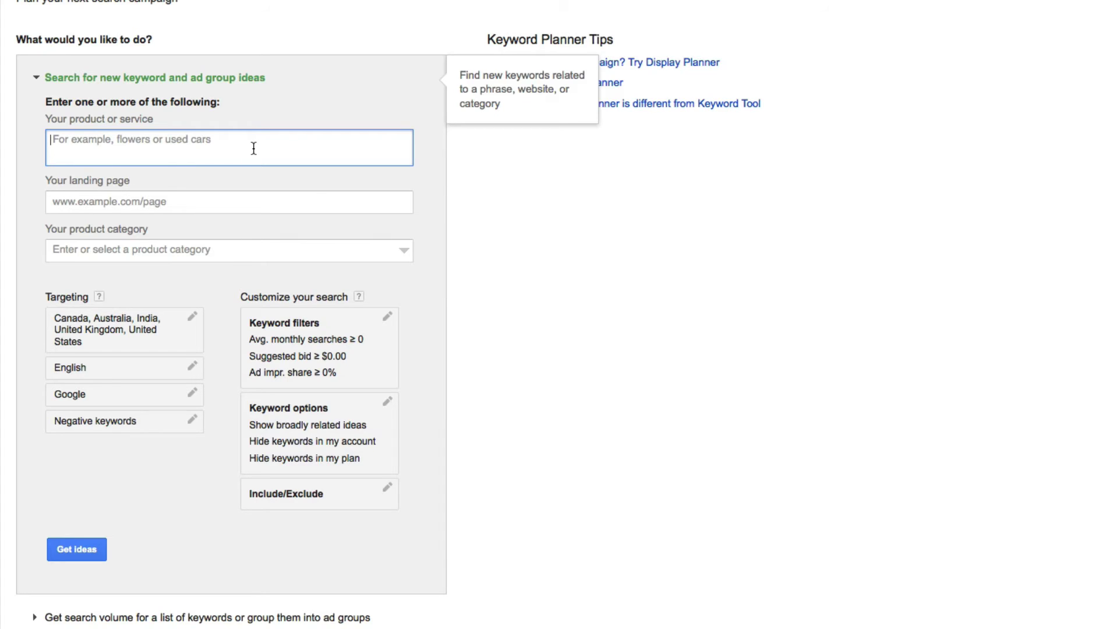
{"action": "type", "text": "ins"}
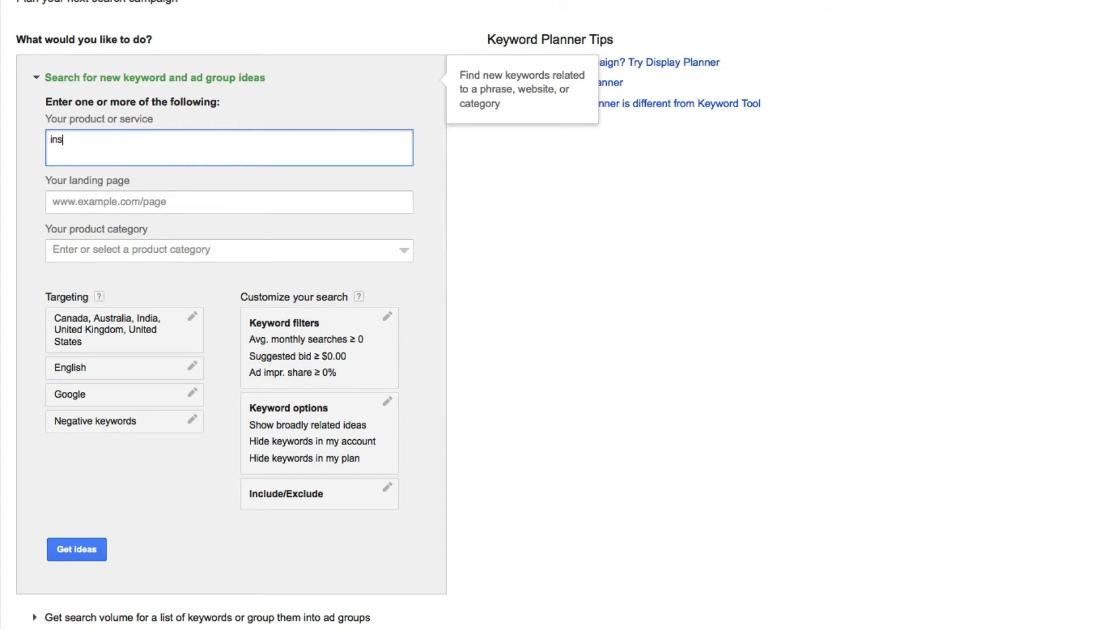
{"action": "type", "text": "anity workout"}
Step: Remove United Kingdom, India, Australia and Canada from locations, keeping United States and Google network
{"action": "left_click", "coordinate": [198, 322]}
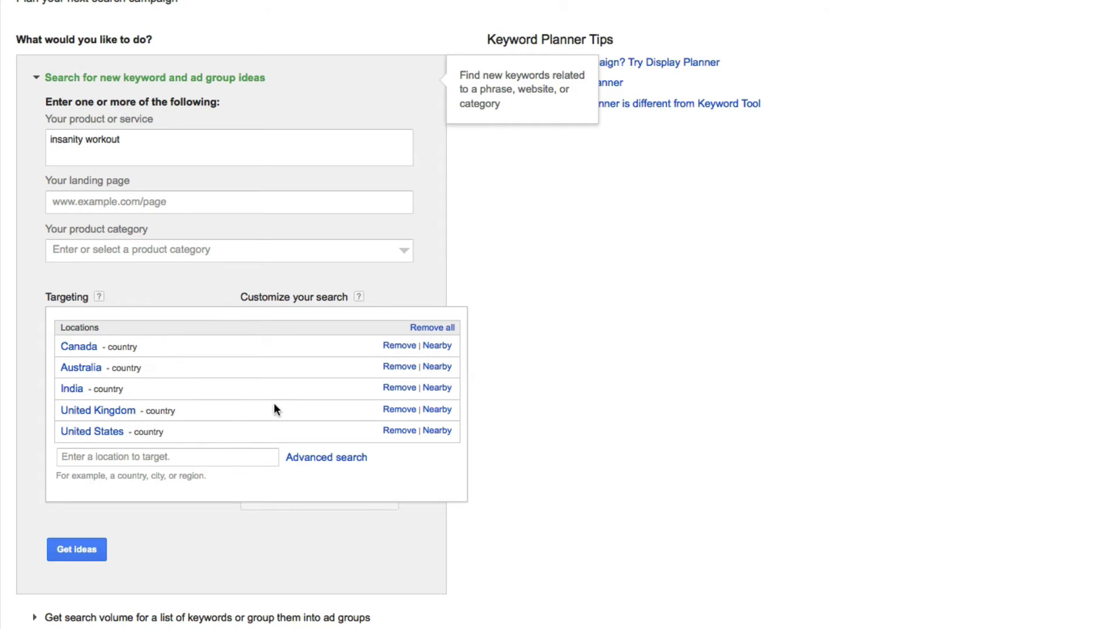
{"action": "left_click", "coordinate": [402, 410]}
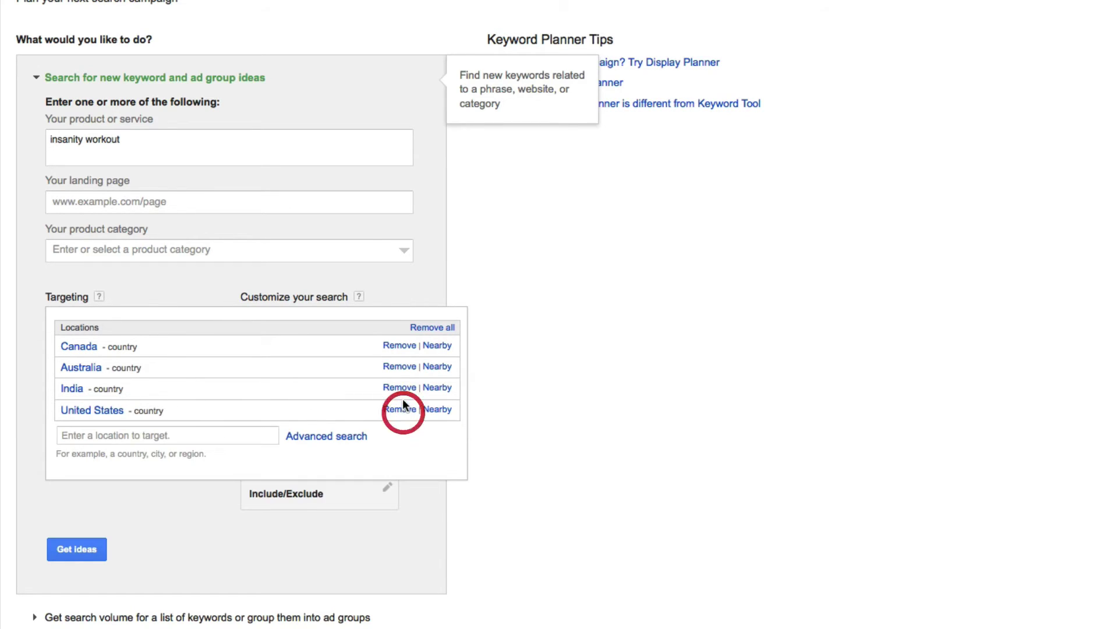
{"action": "left_click", "coordinate": [401, 388]}
{"action": "left_click", "coordinate": [400, 368]}
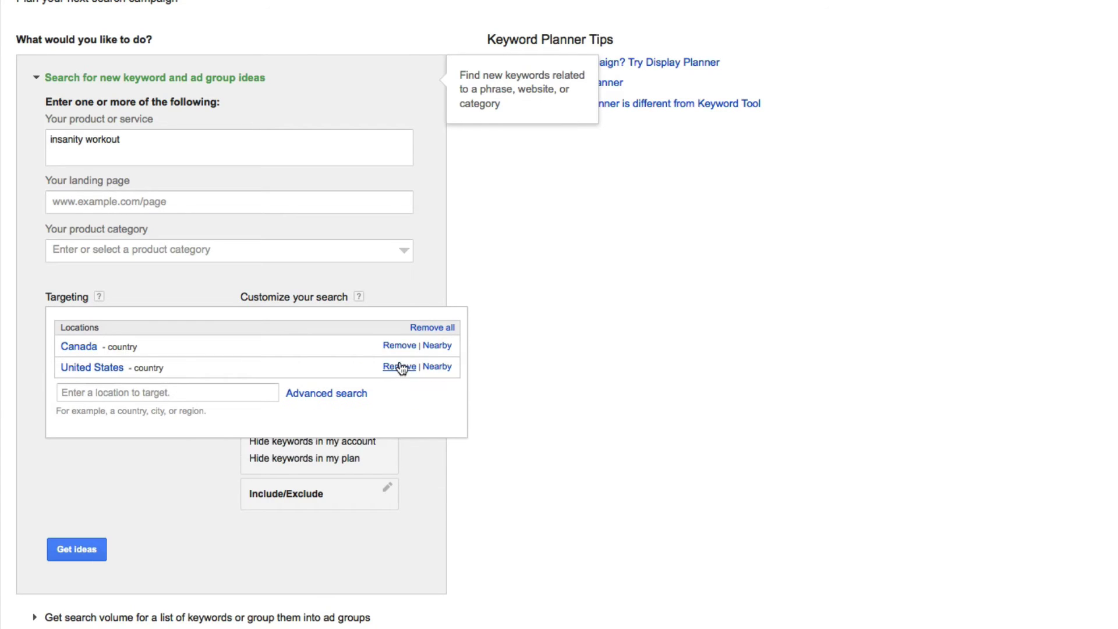
{"action": "left_click", "coordinate": [391, 345]}
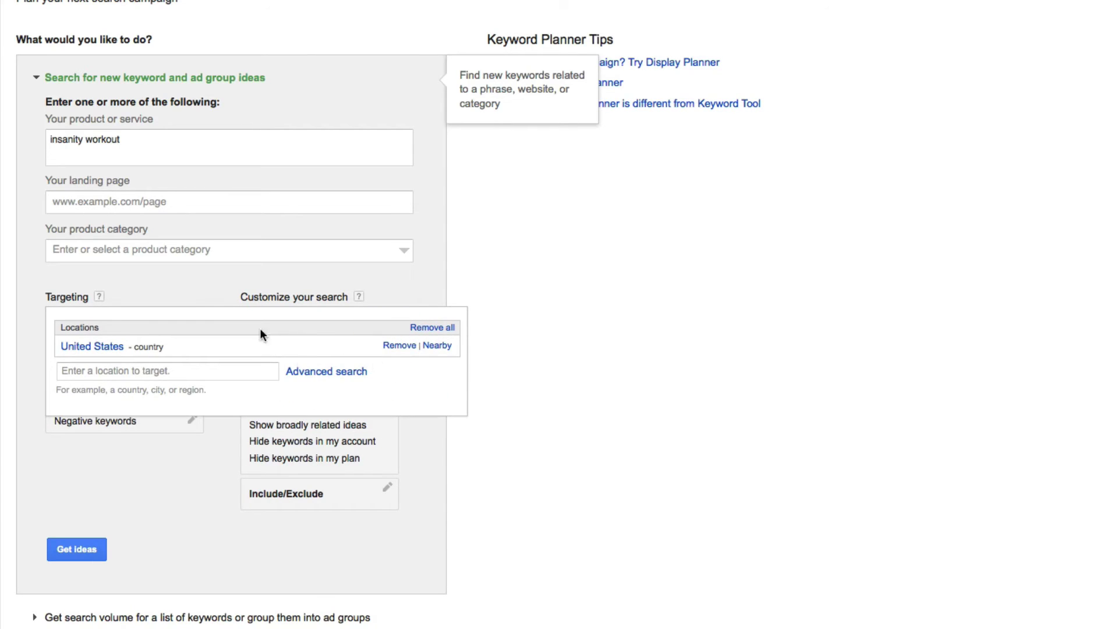
{"action": "left_click", "coordinate": [30, 327]}
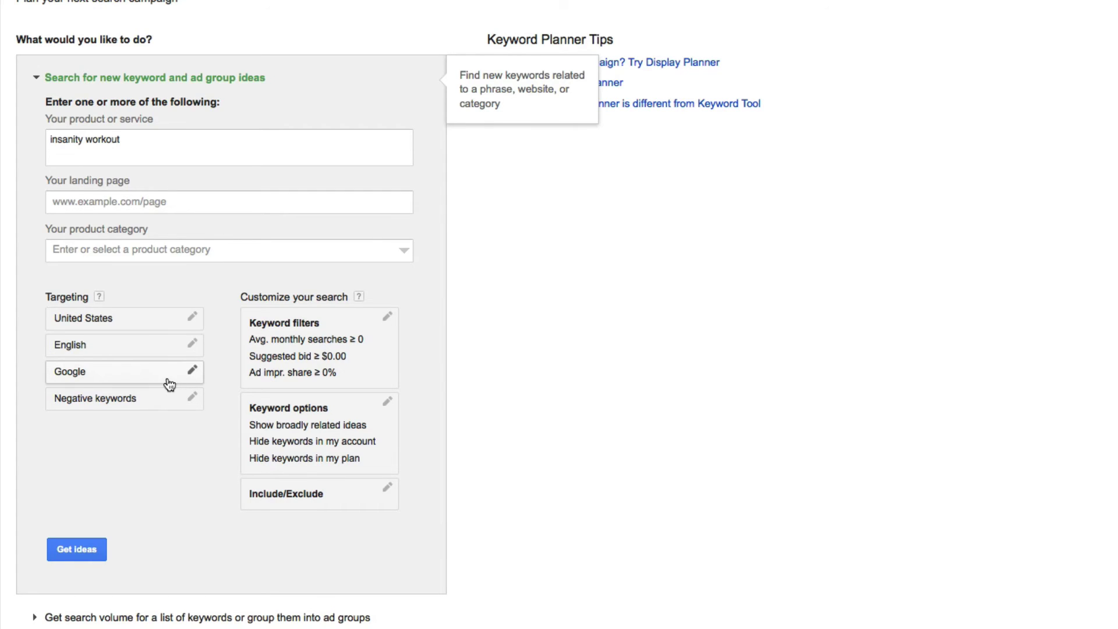
{"action": "left_click", "coordinate": [193, 371]}
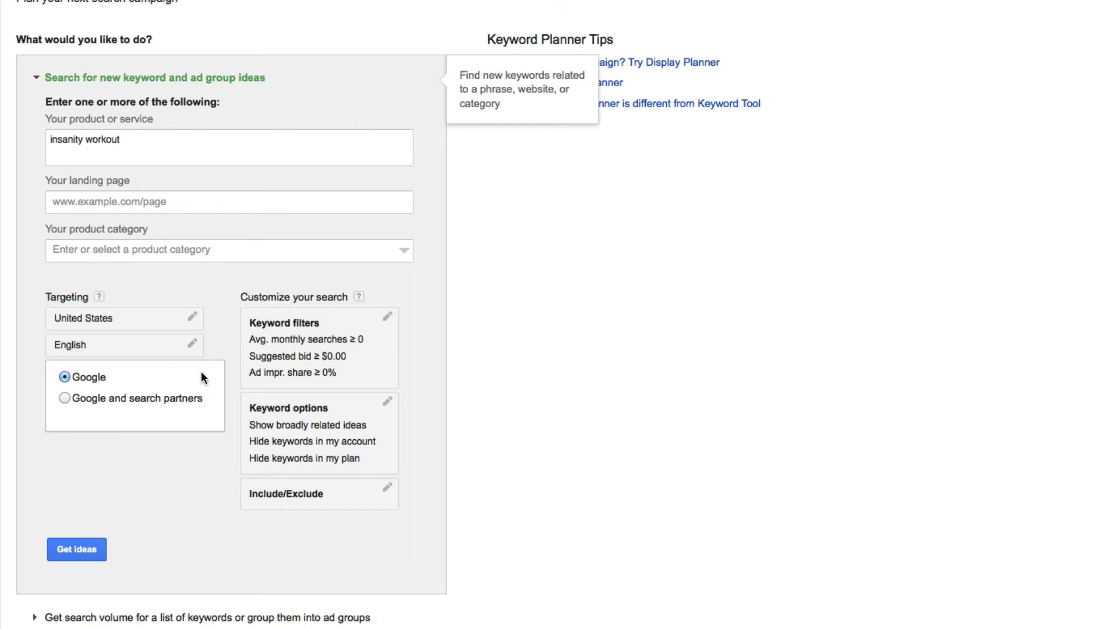
{"action": "left_click", "coordinate": [221, 355]}
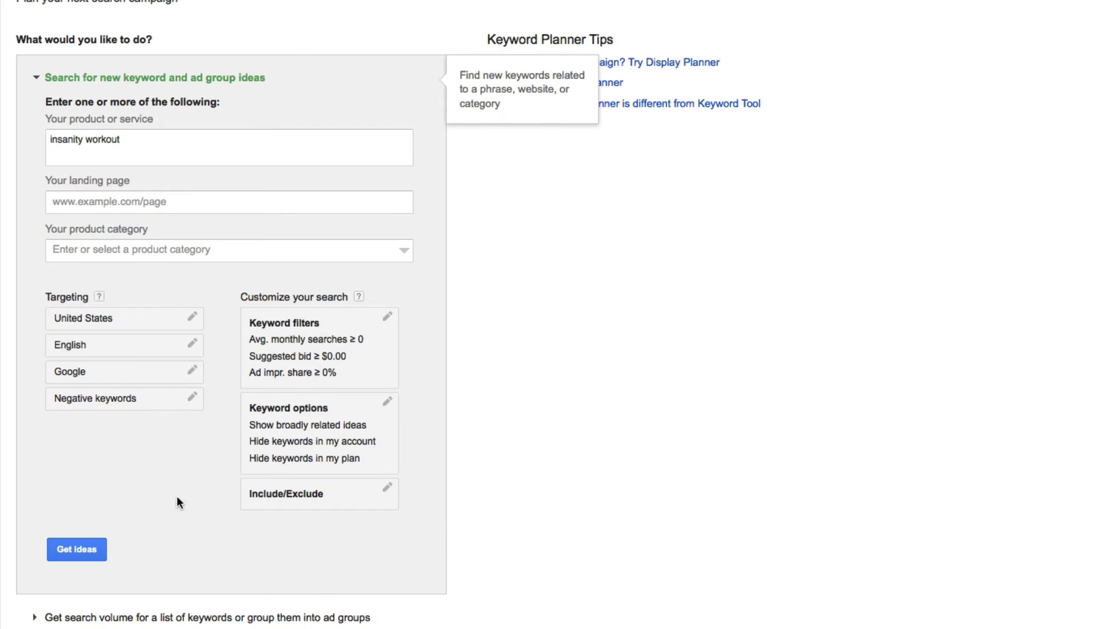
Step: Show keyword ideas for 'insanity workout', listing 450,000 average monthly searches and High competition
{"action": "left_click", "coordinate": [71, 550]}
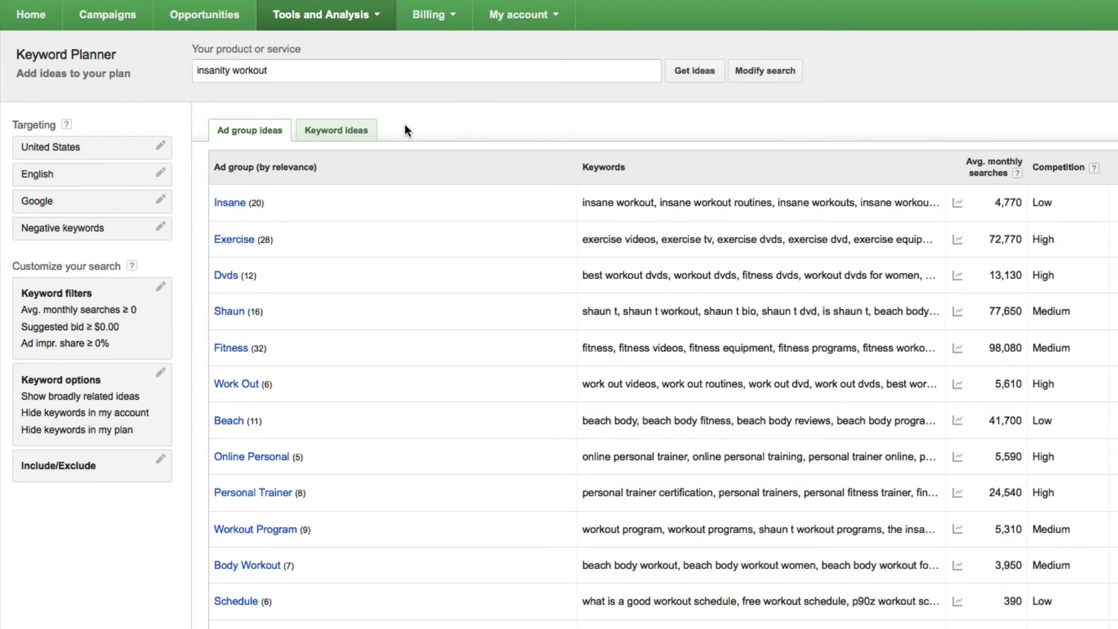
{"action": "left_click", "coordinate": [335, 137]}
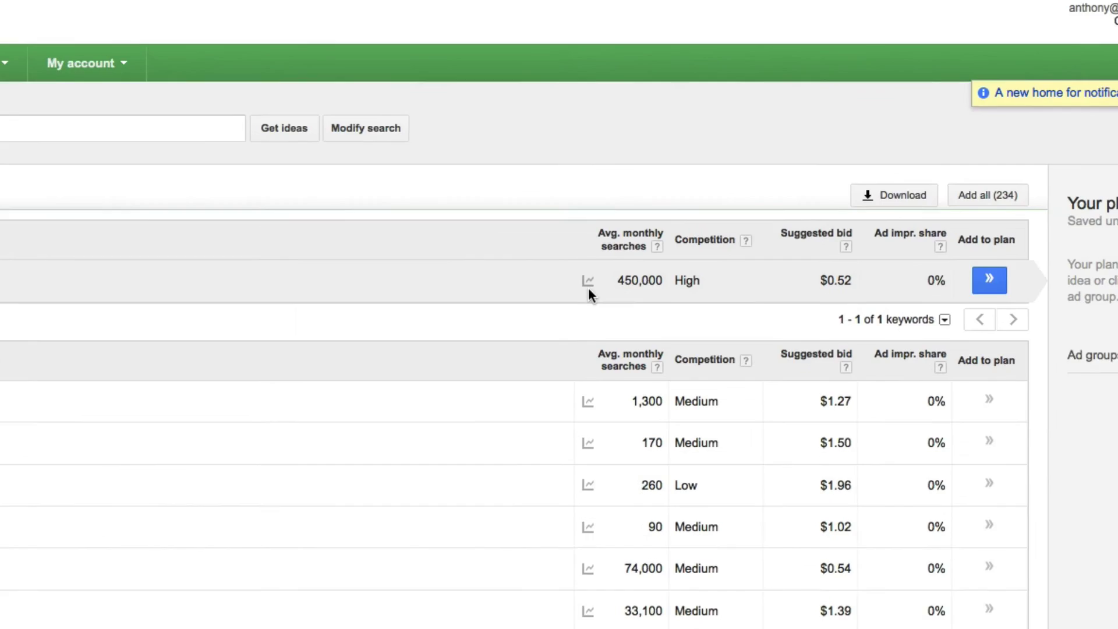
{"action": "mouse_move", "coordinate": [586, 283]}
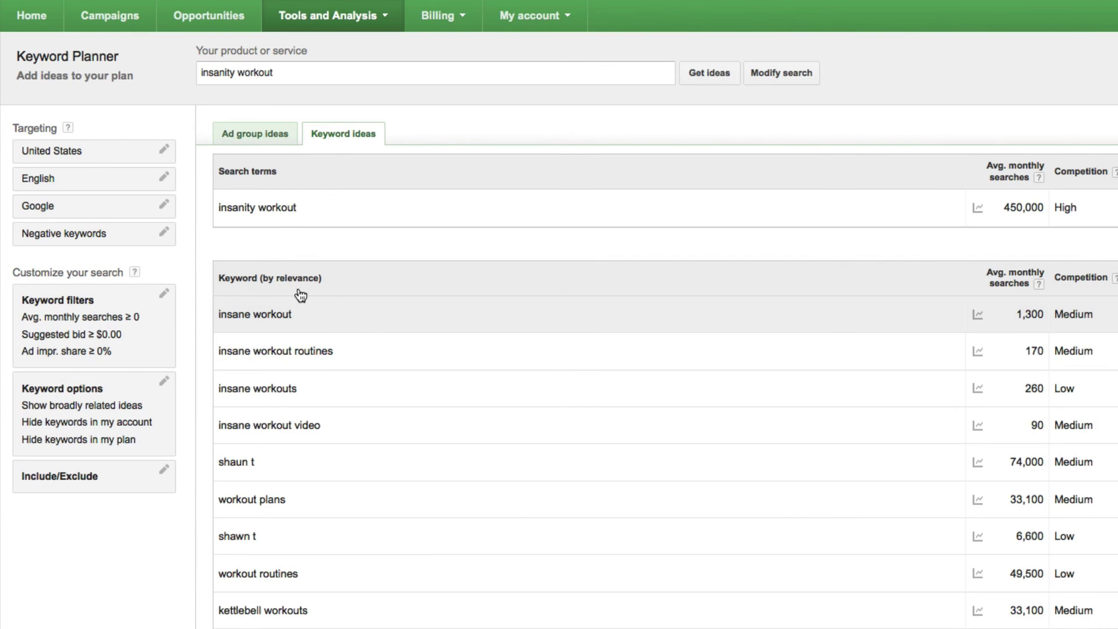
{"action": "scroll", "coordinate": [596, 387], "scroll_direction": "down", "scroll_amount": 4}
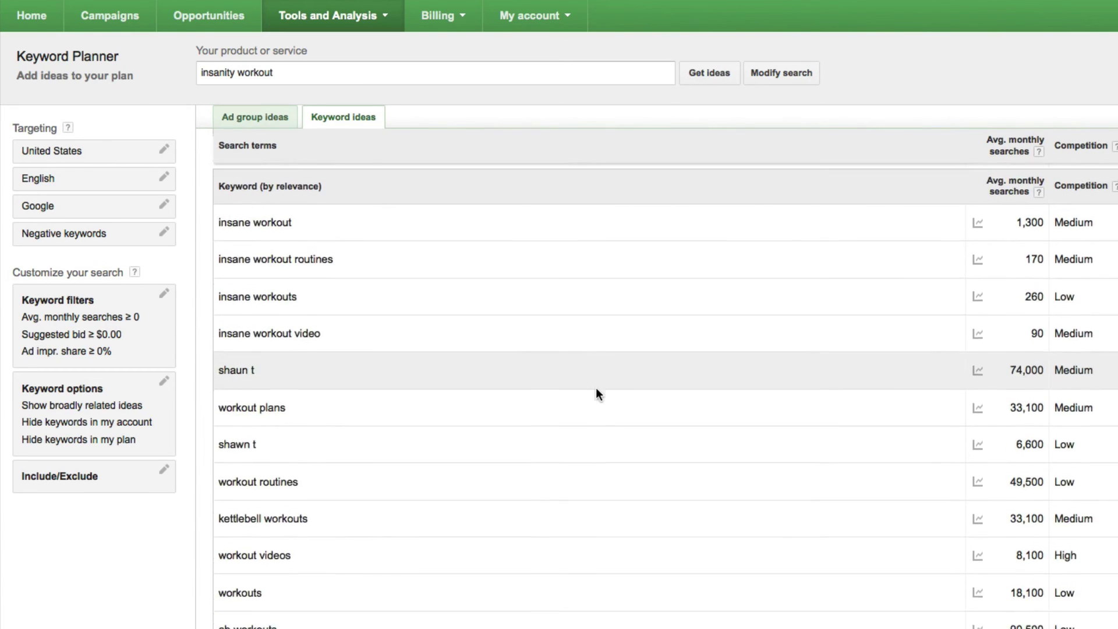
{"action": "scroll", "coordinate": [595, 389], "scroll_direction": "down", "scroll_amount": 3}
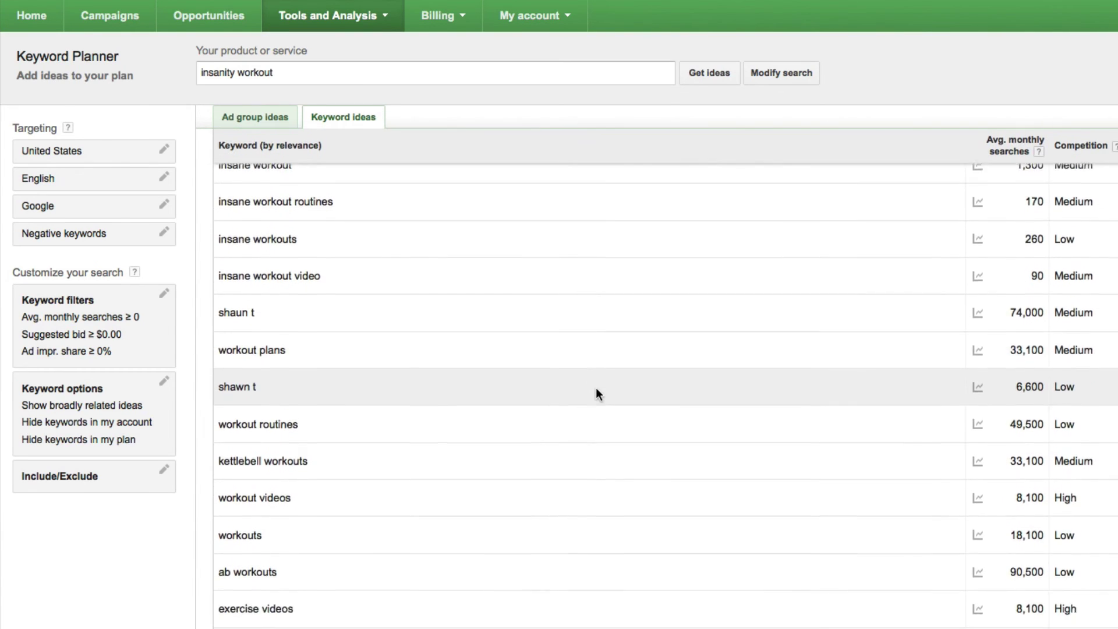
{"action": "scroll", "coordinate": [597, 390], "scroll_direction": "down", "scroll_amount": 5}
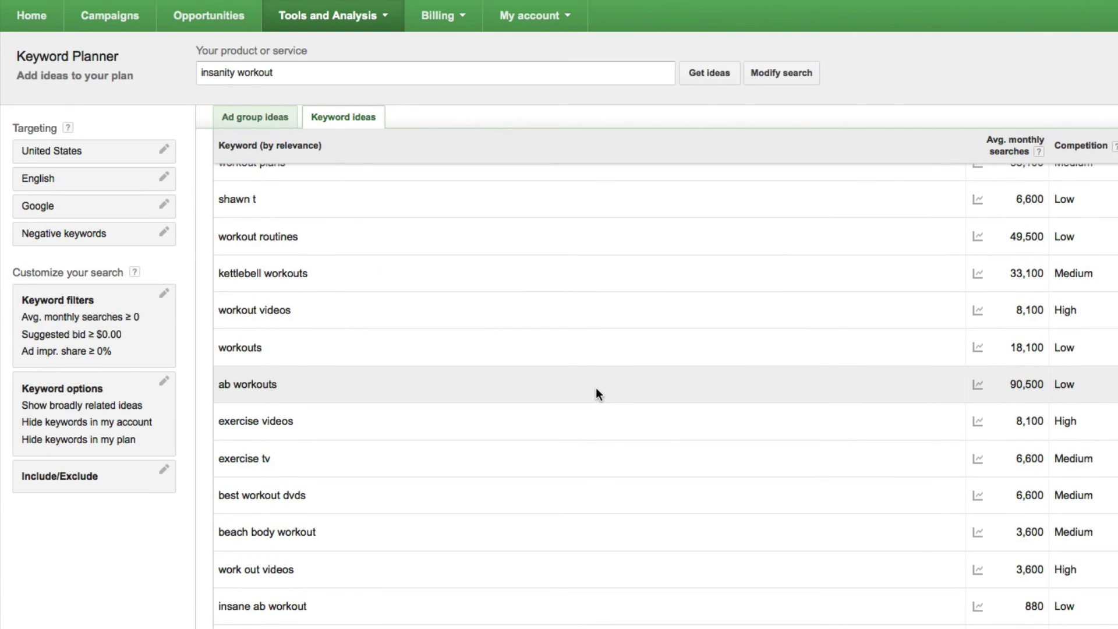
{"action": "scroll", "coordinate": [596, 388], "scroll_direction": "down", "scroll_amount": 6}
{"action": "scroll", "coordinate": [596, 389], "scroll_direction": "down", "scroll_amount": 9}
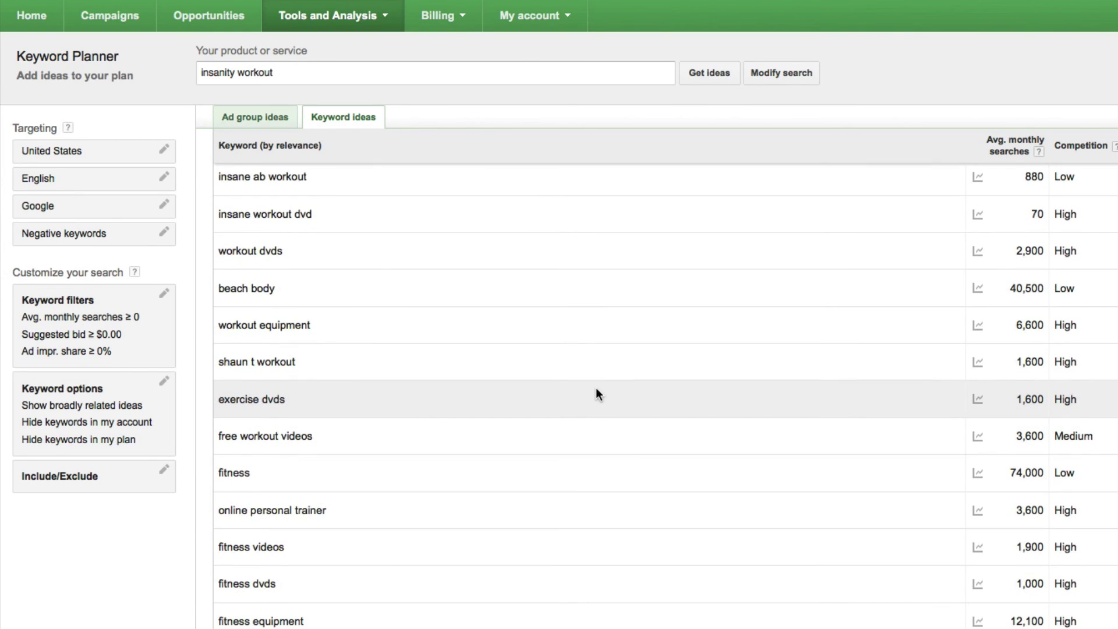
{"action": "scroll", "coordinate": [596, 389], "scroll_direction": "up", "scroll_amount": 13}
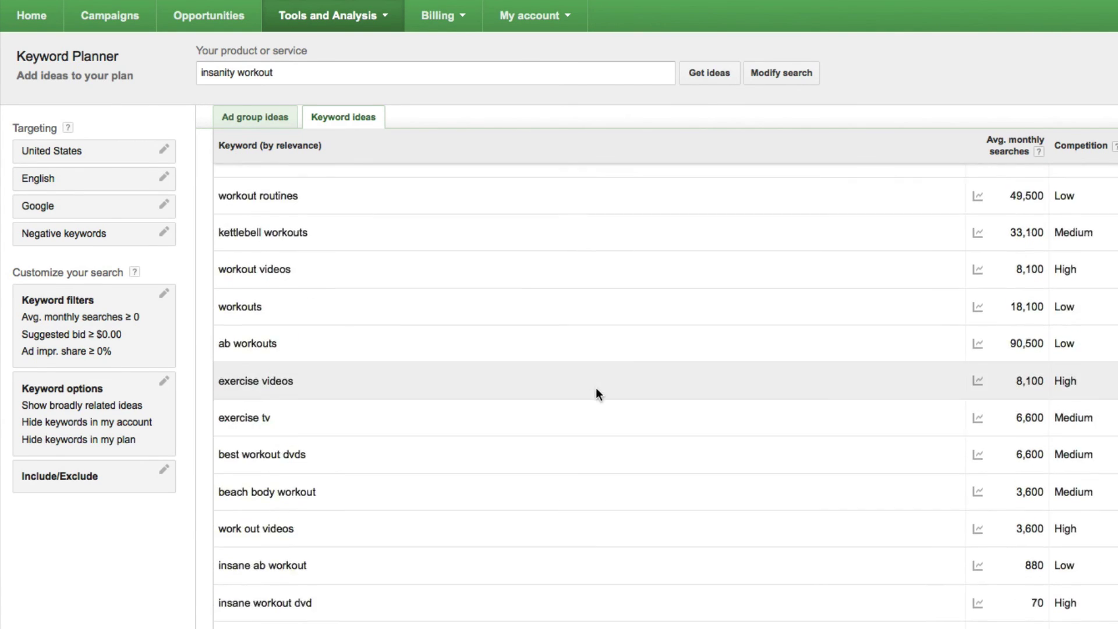
{"action": "scroll", "coordinate": [597, 388], "scroll_direction": "up", "scroll_amount": 6}
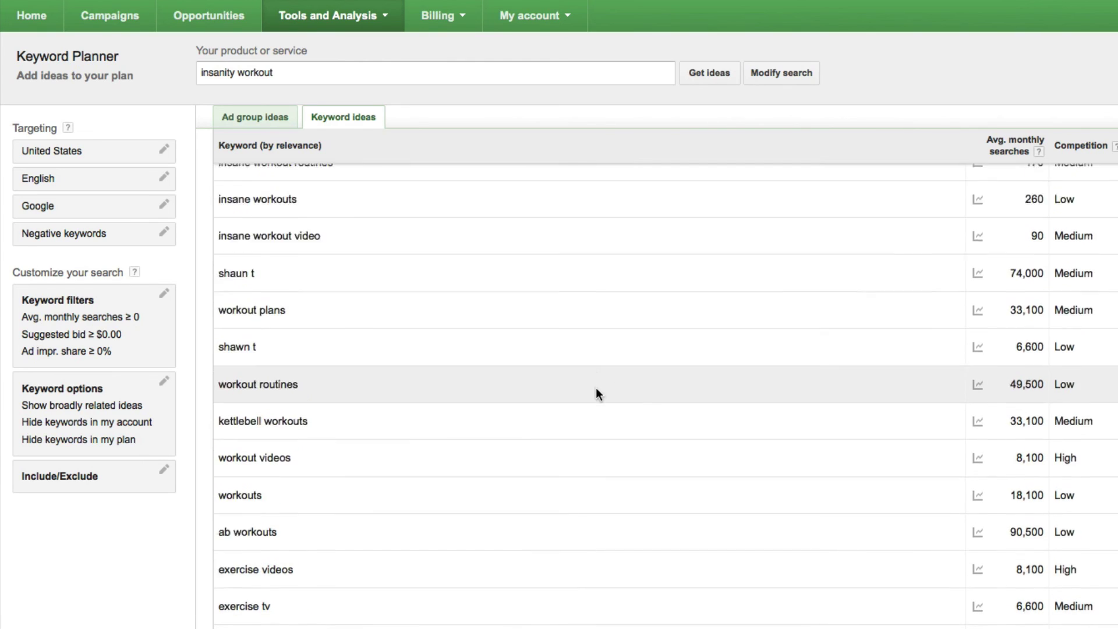
{"action": "scroll", "coordinate": [597, 389], "scroll_direction": "up", "scroll_amount": 6}
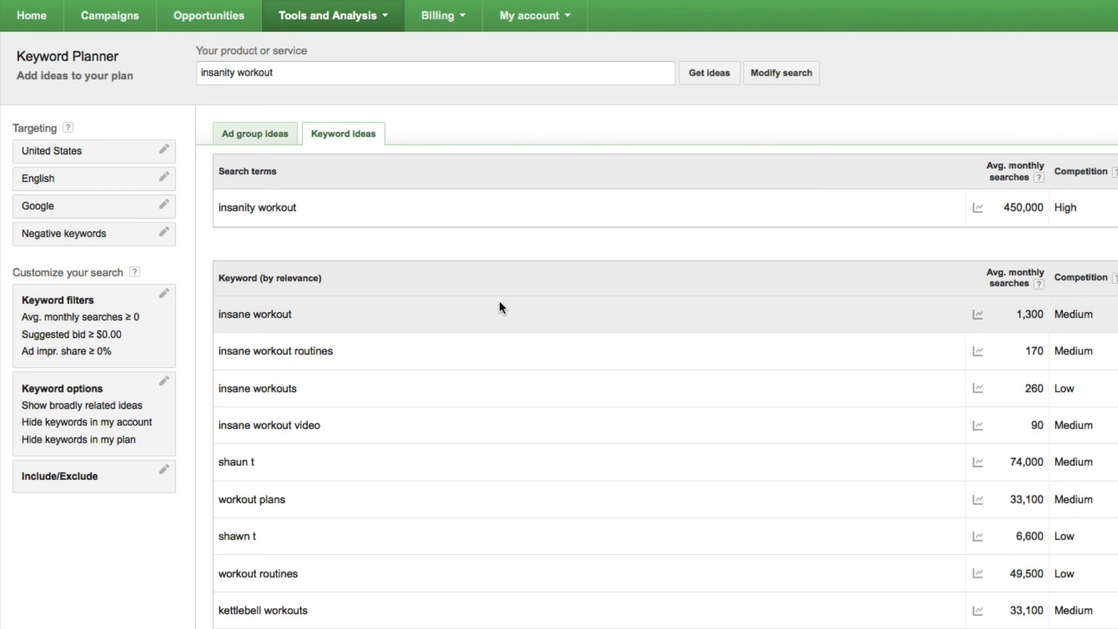
Step: Refine the search phrase to 'insanity workout schedule', showing 60,500 monthly searches
{"action": "left_click", "coordinate": [368, 76]}
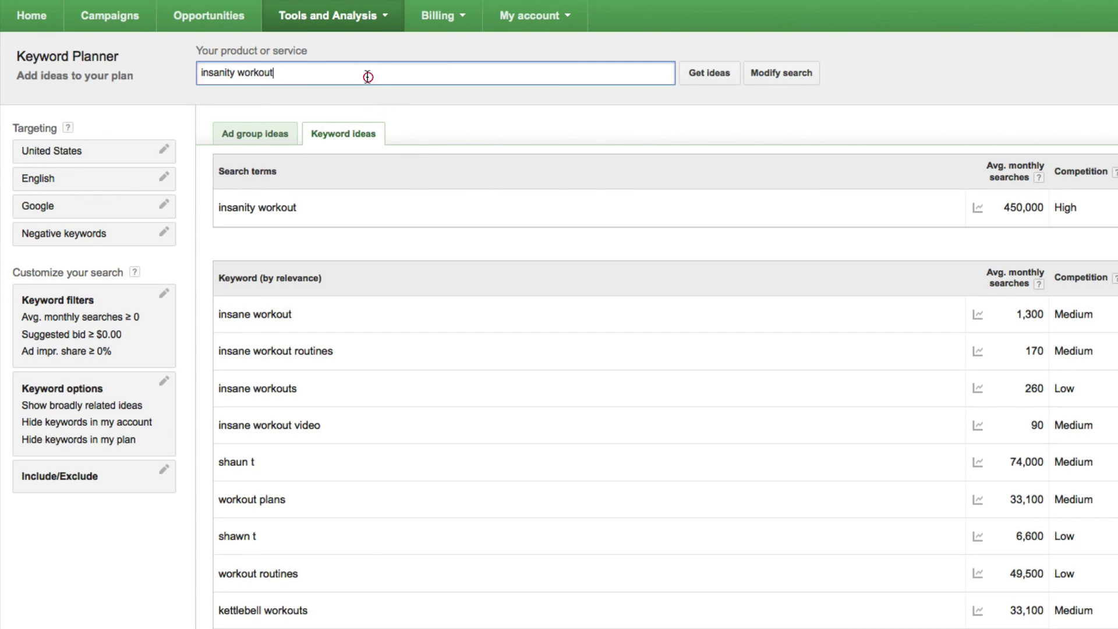
{"action": "type", "text": "schedule"}
{"action": "key", "text": "Return"}
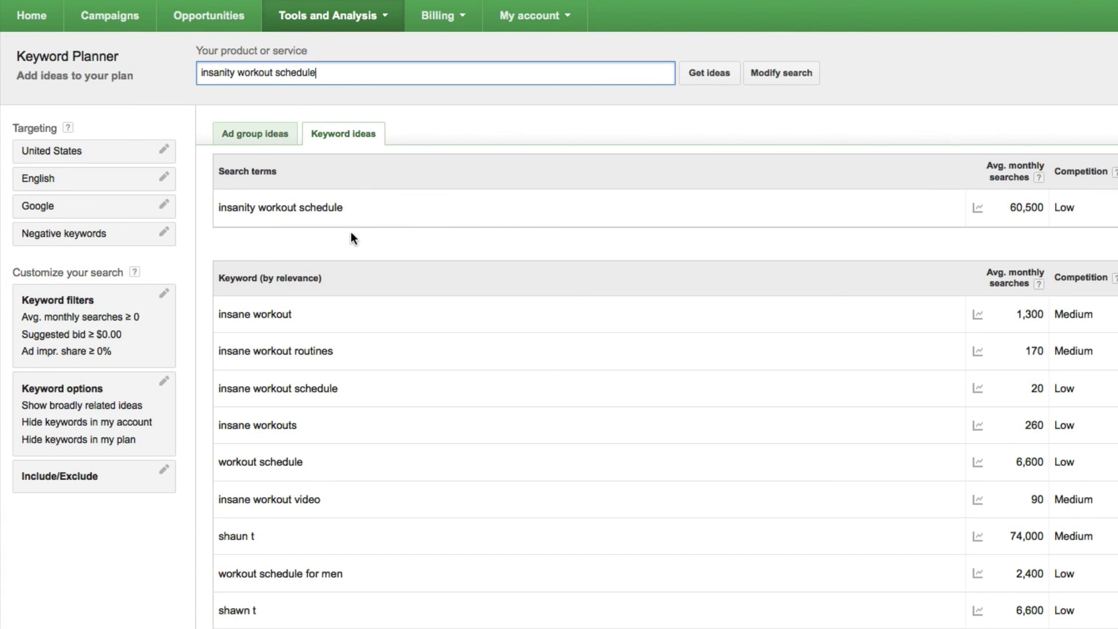